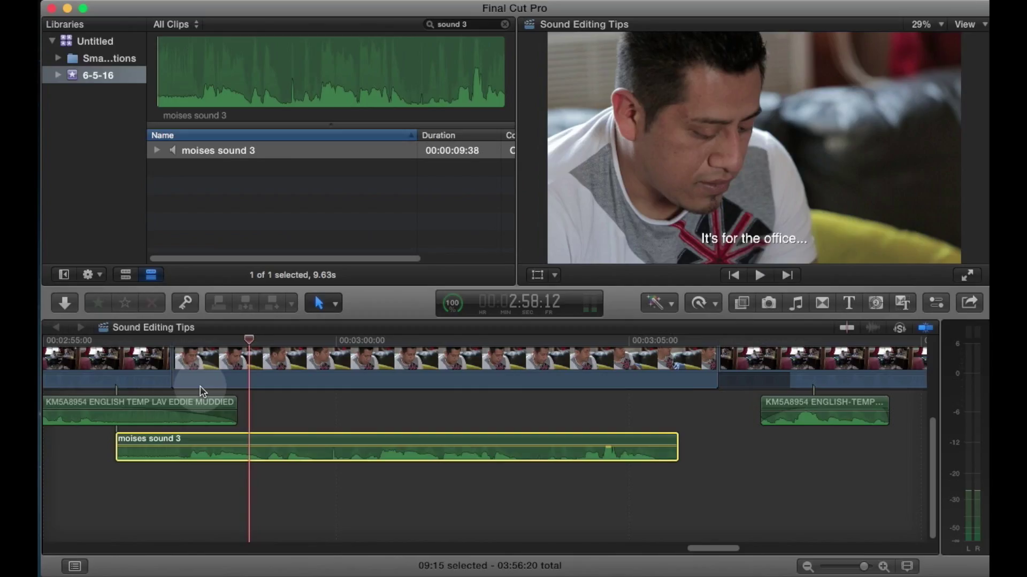
- Play the timeline to locate the glitch near 3:00:12 in moises sound 3
{"action": "left_click", "coordinate": [201, 395]}
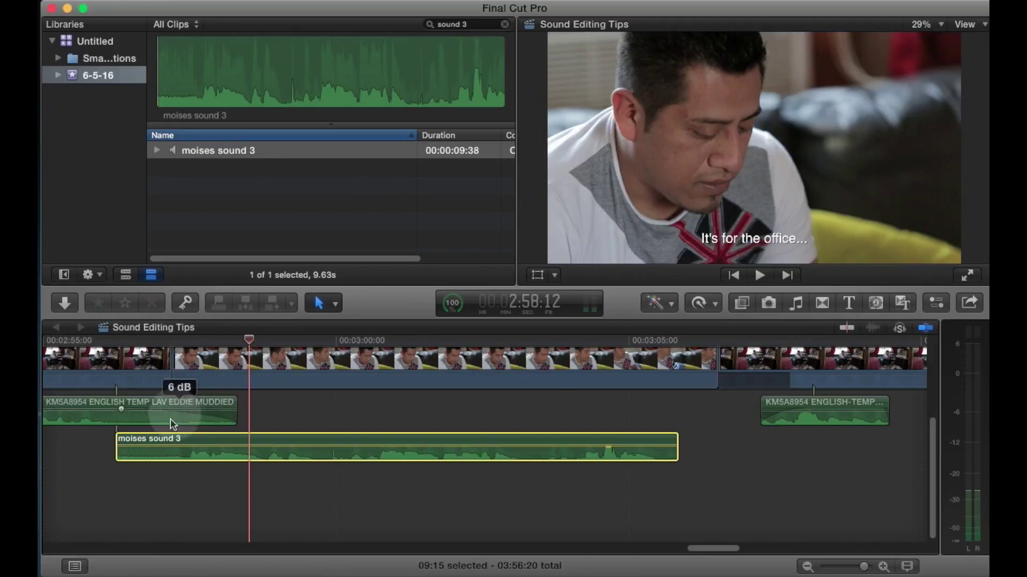
{"action": "key", "text": "space"}
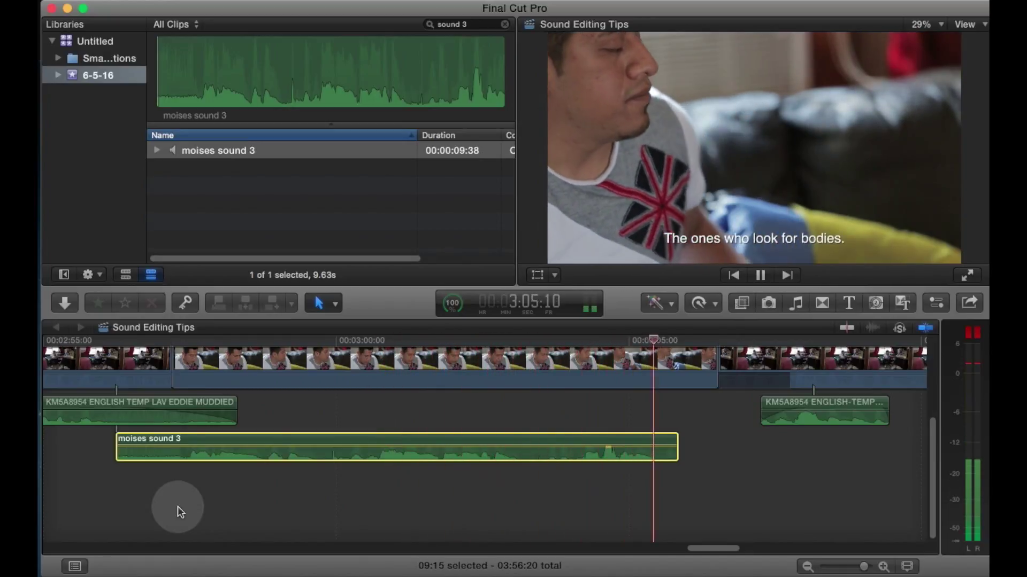
{"action": "key", "text": "space"}
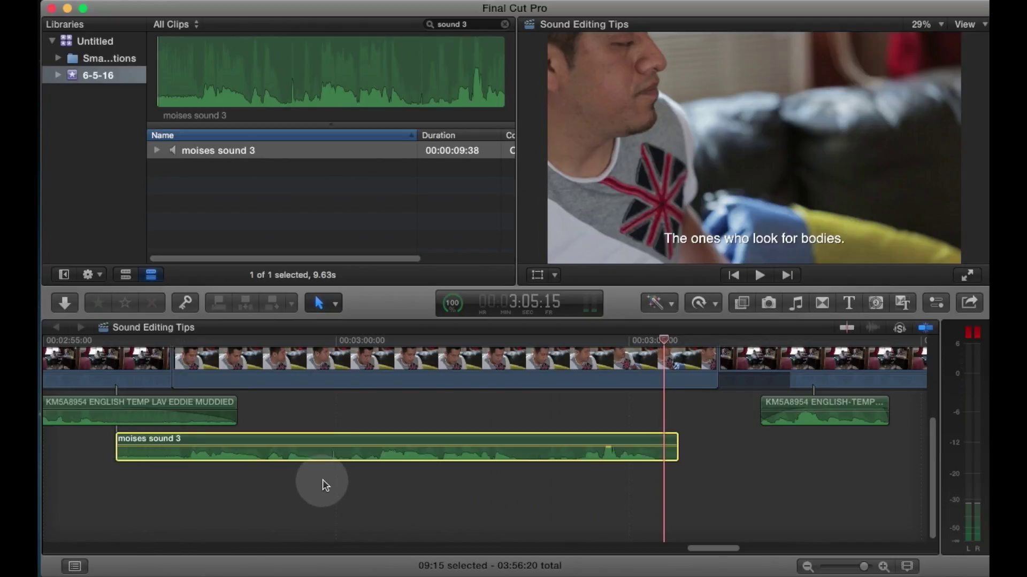
{"action": "left_click", "coordinate": [306, 341]}
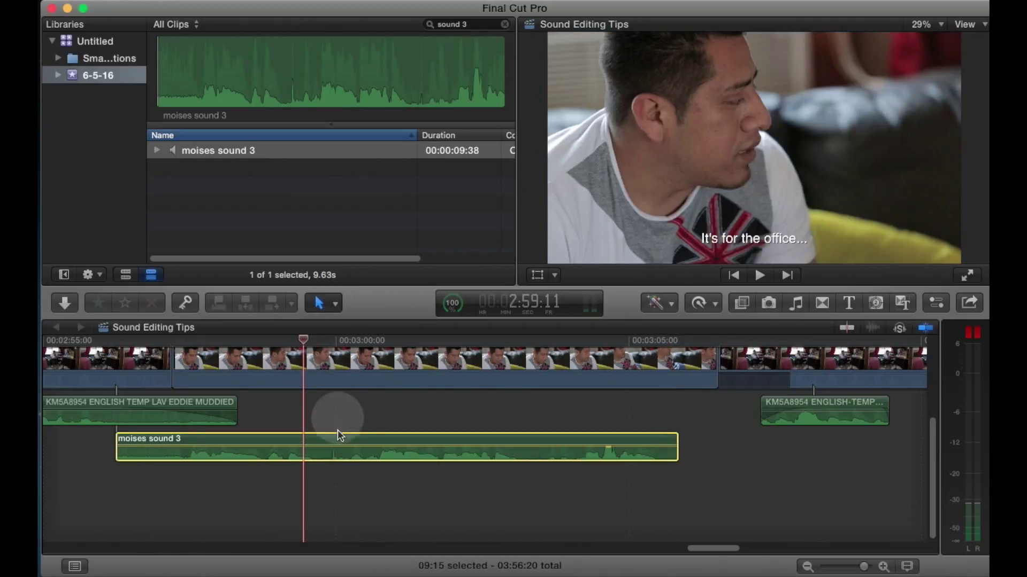
{"action": "key", "text": "space"}
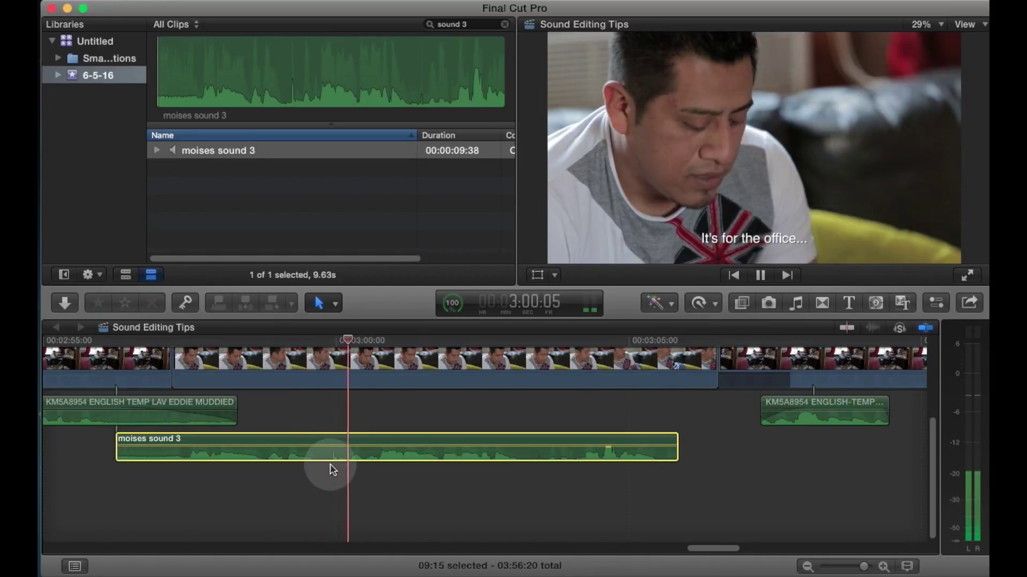
{"action": "key", "text": "space"}
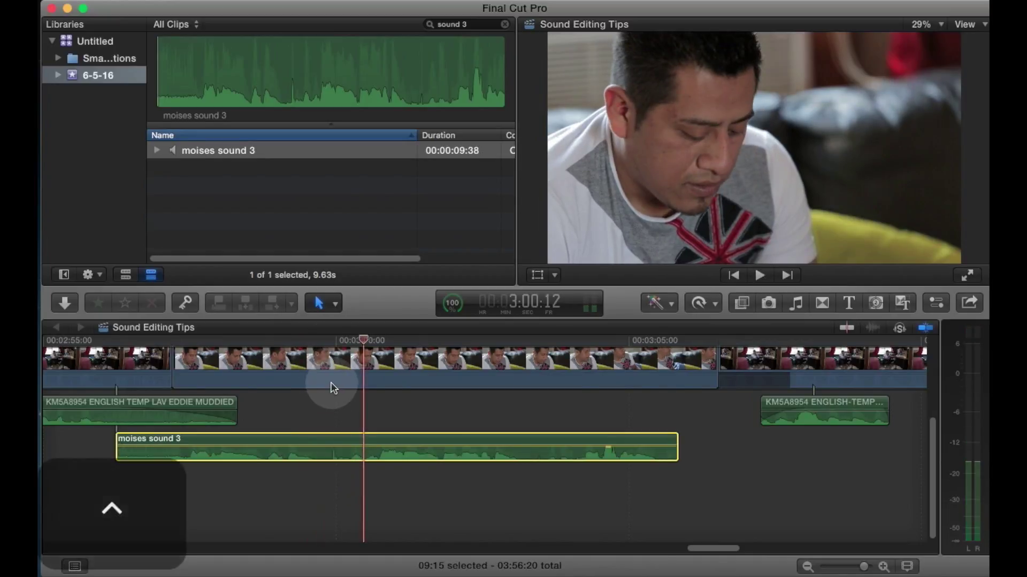
- Add volume keyframes on moises sound 3 just before and just after the glitch
{"action": "scroll", "coordinate": [330, 388], "scroll_direction": "up", "scroll_amount": 5, "text": "ctrl"}
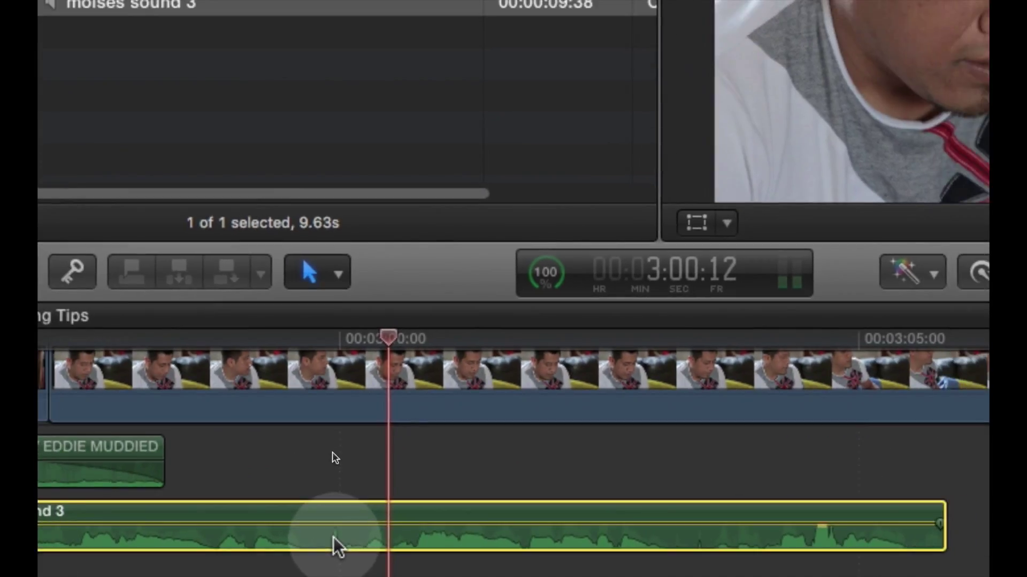
{"action": "left_click_drag", "start_coordinate": [332, 523], "coordinate": [316, 515]}
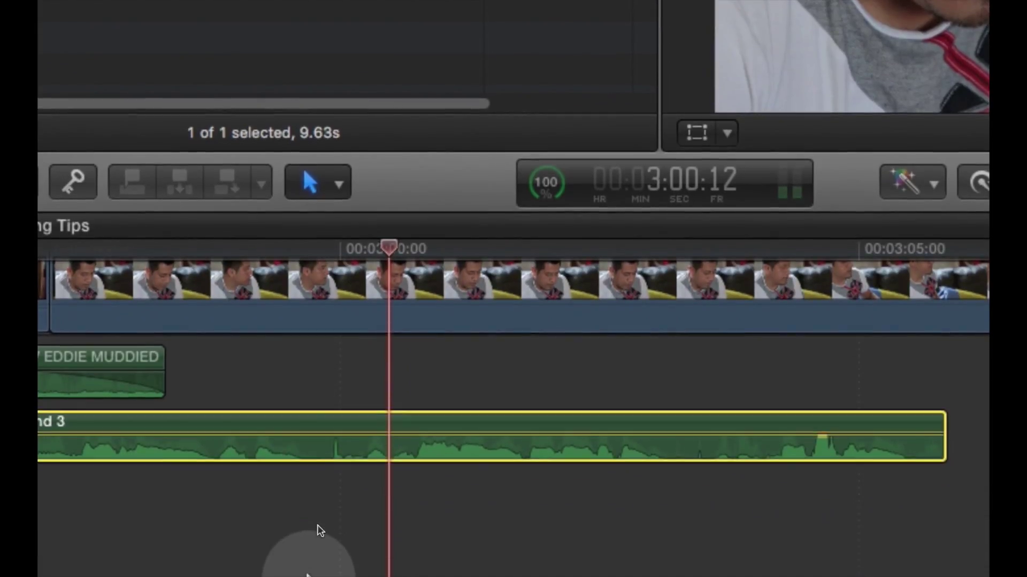
{"action": "left_click_drag", "start_coordinate": [312, 434], "coordinate": [435, 436]}
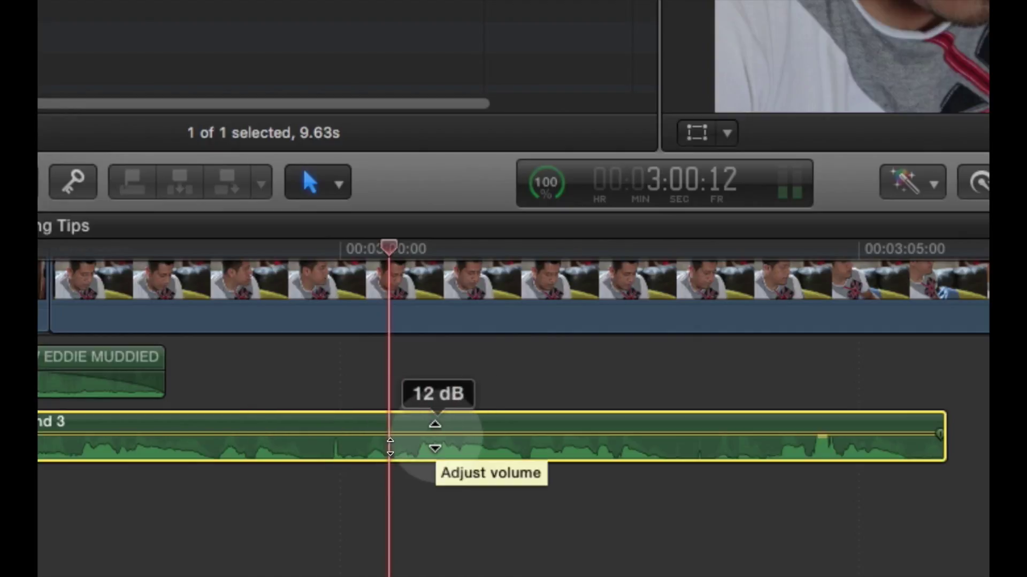
{"action": "left_click_drag", "start_coordinate": [435, 436], "coordinate": [335, 465]}
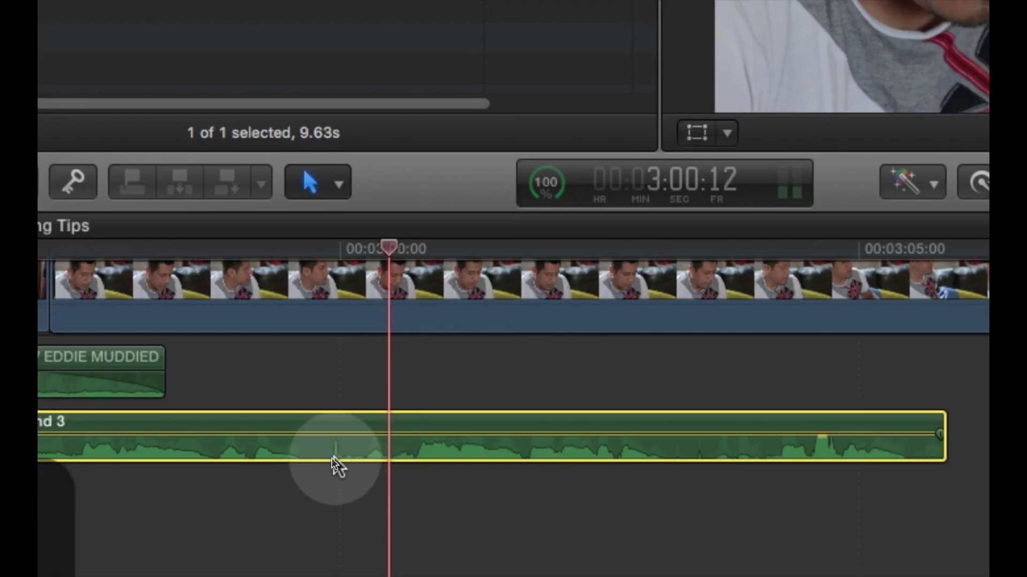
{"action": "left_click_drag", "start_coordinate": [321, 432], "coordinate": [320, 434]}
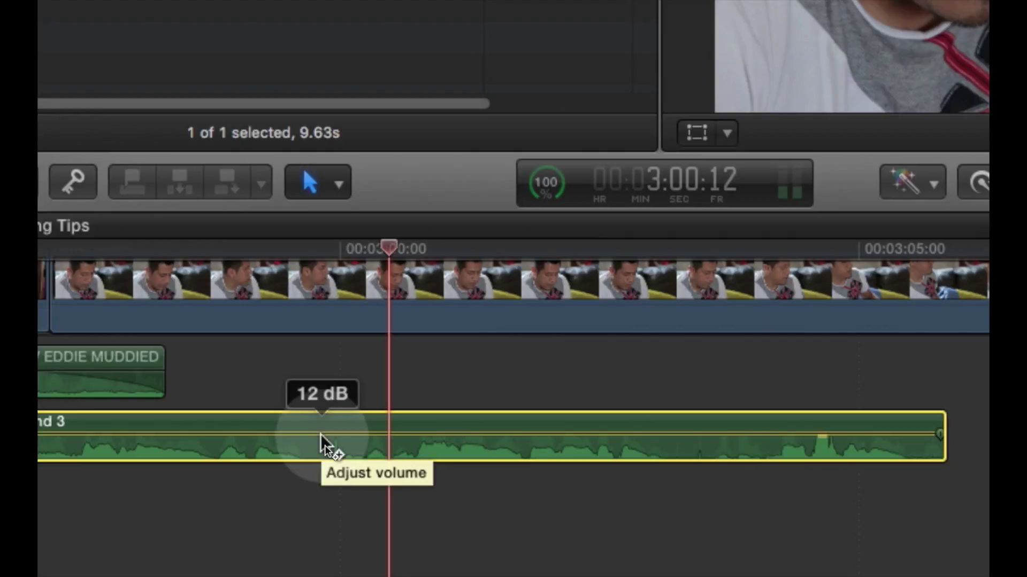
{"action": "left_click", "coordinate": [322, 434], "text": "alt"}
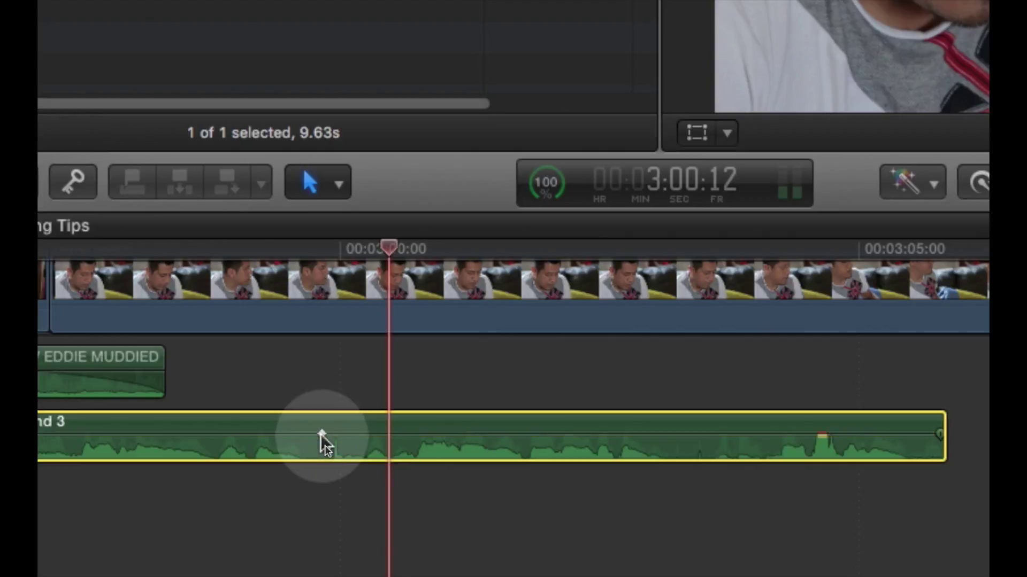
{"action": "mouse_move", "coordinate": [321, 436]}
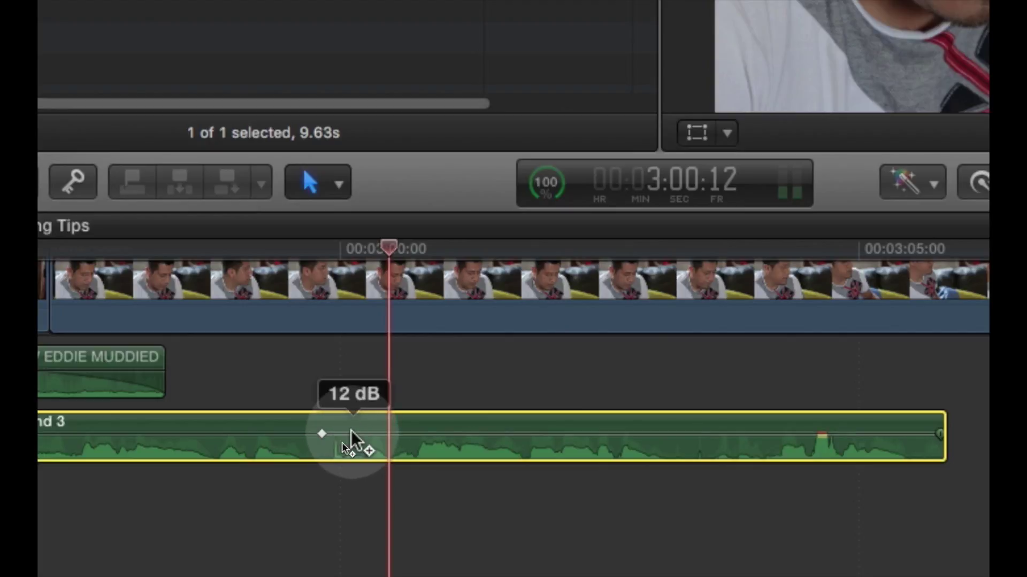
{"action": "left_click", "coordinate": [350, 433], "text": "alt"}
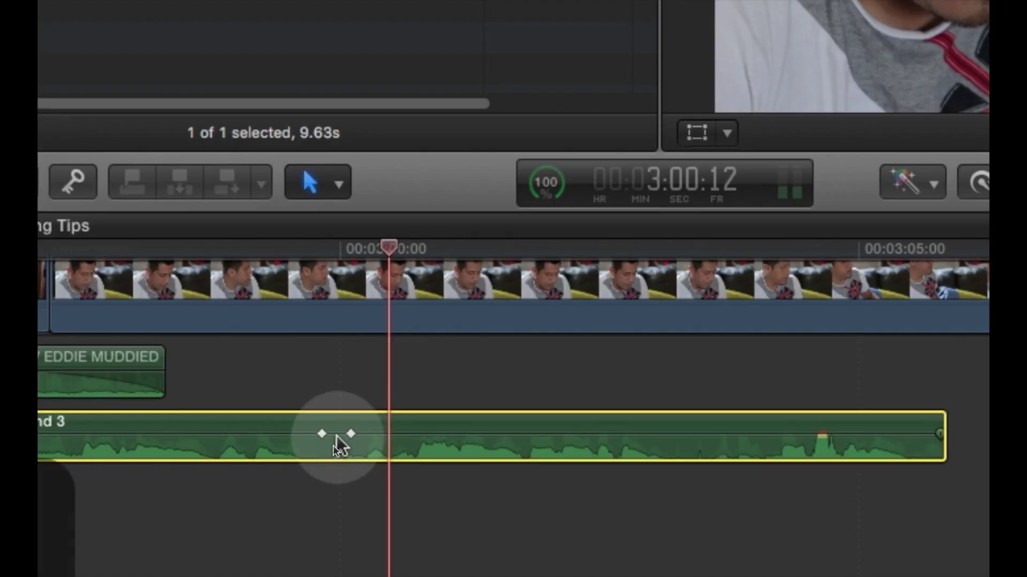
- Add a keyframe at the glitch and pull it down to -∞ dB
{"action": "left_click", "coordinate": [334, 433], "text": "alt"}
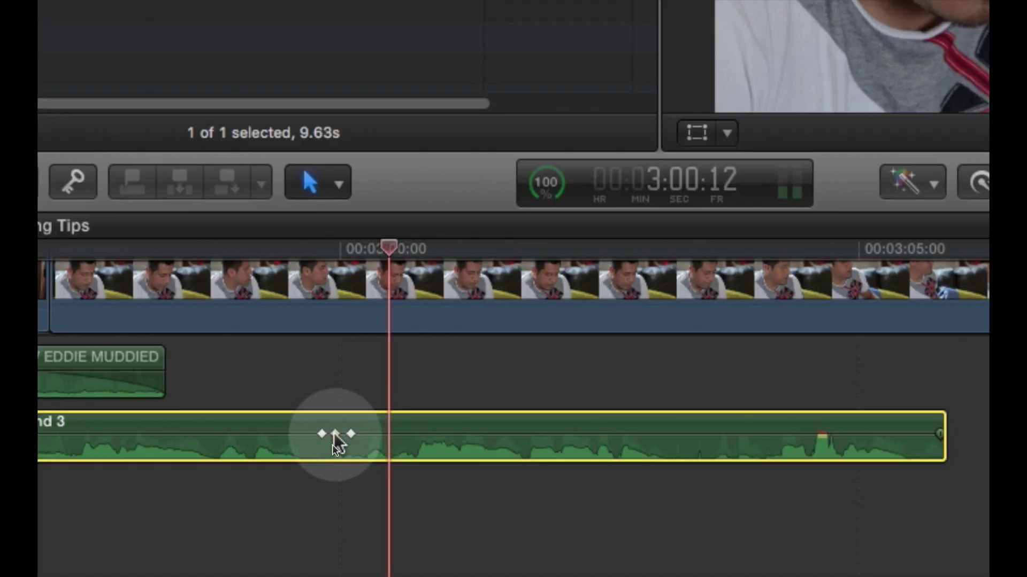
{"action": "left_click_drag", "start_coordinate": [335, 433], "coordinate": [332, 474]}
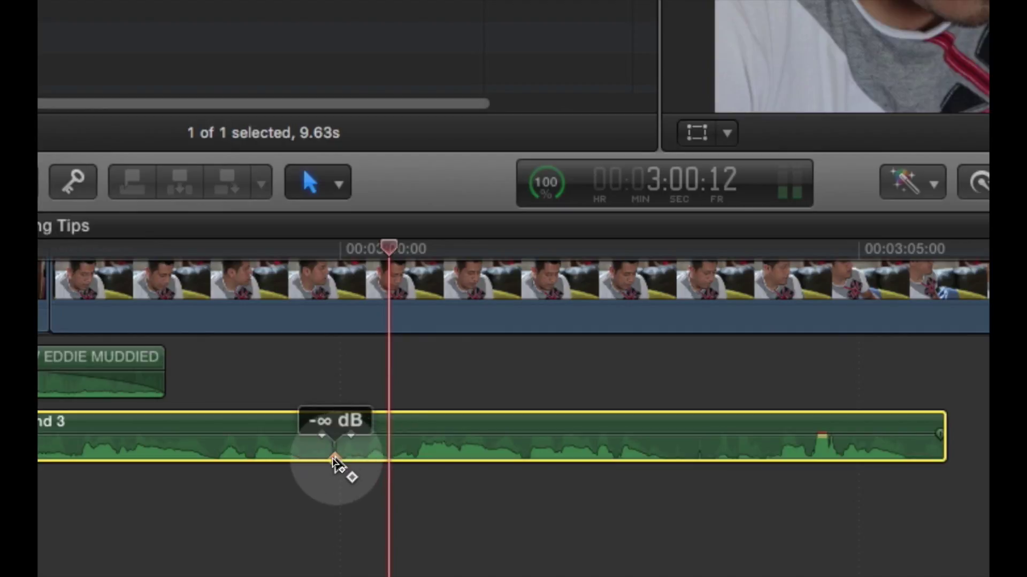
{"action": "left_click_drag", "start_coordinate": [335, 461], "coordinate": [335, 460]}
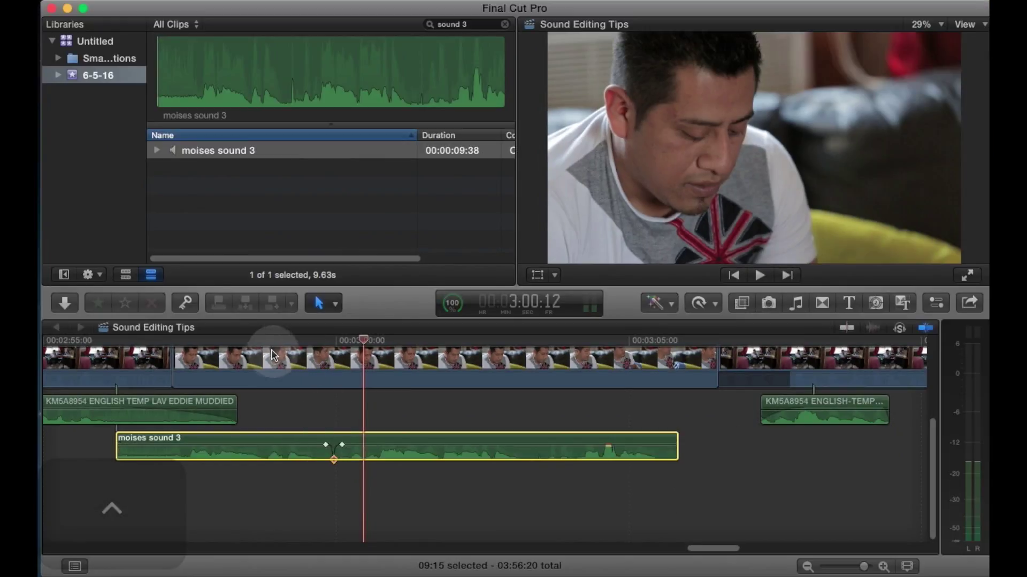
{"action": "left_click", "coordinate": [225, 247]}
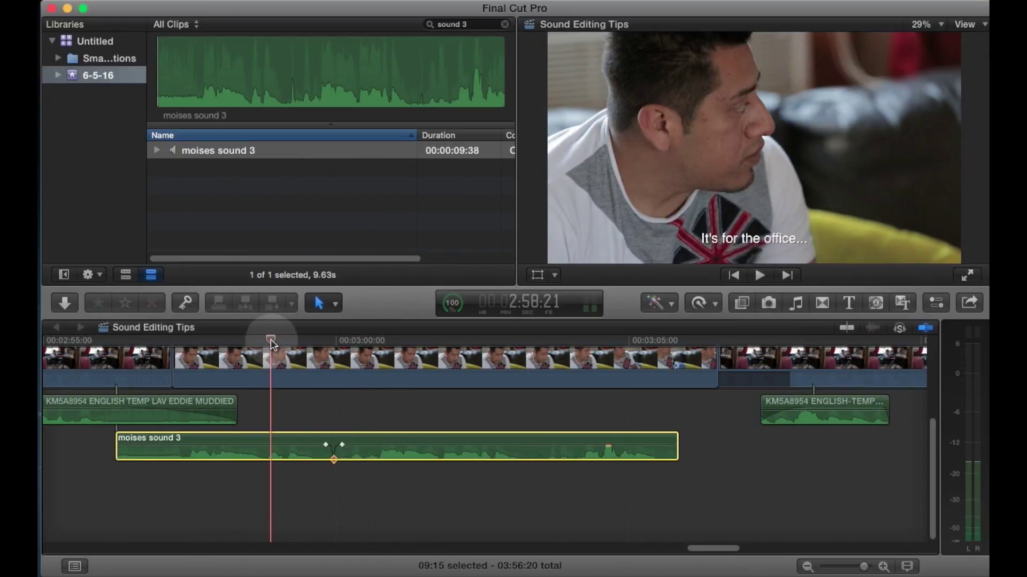
{"action": "key", "text": "space"}
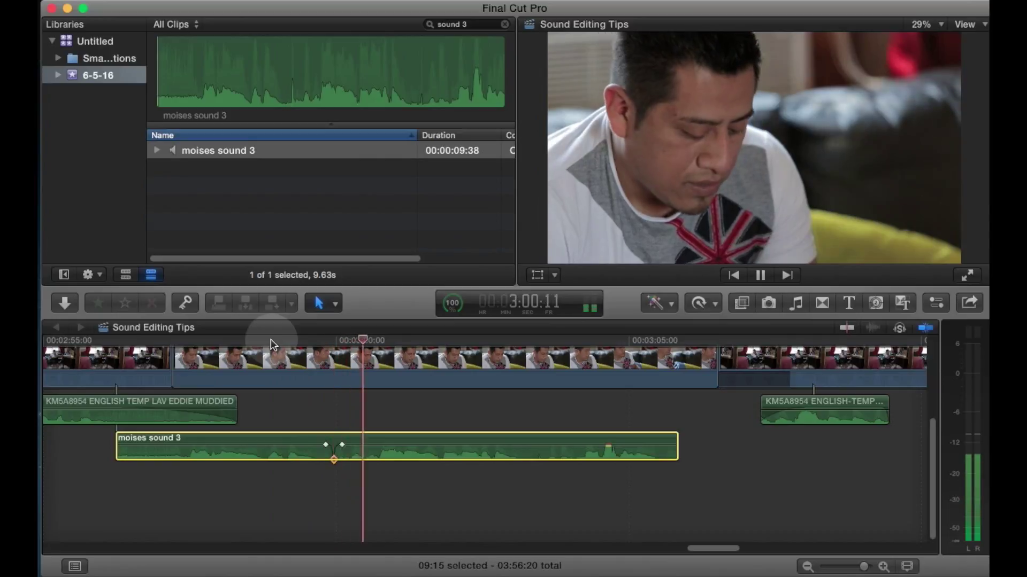
{"action": "key", "text": "space"}
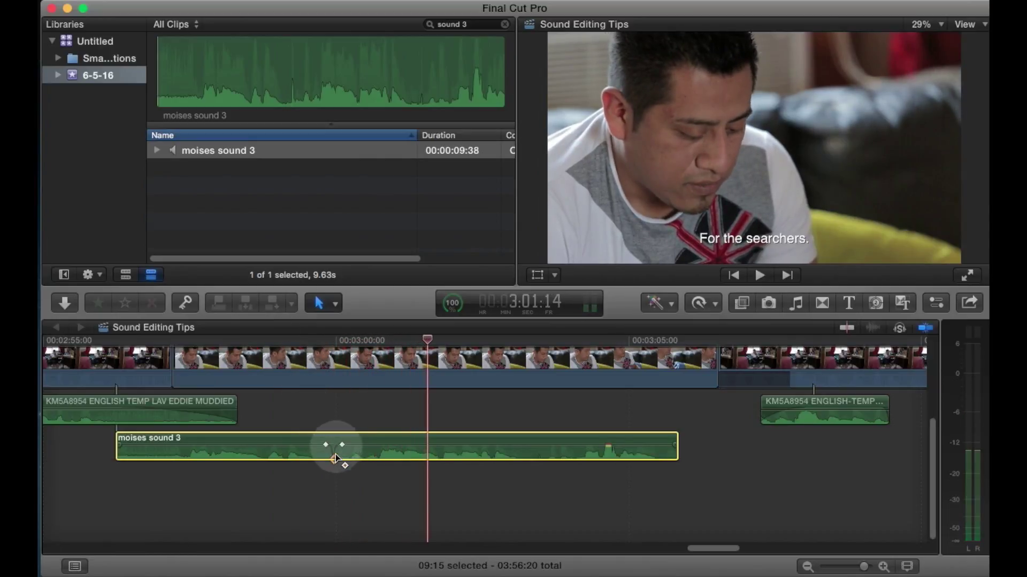
{"action": "left_click_drag", "start_coordinate": [336, 470], "coordinate": [334, 453]}
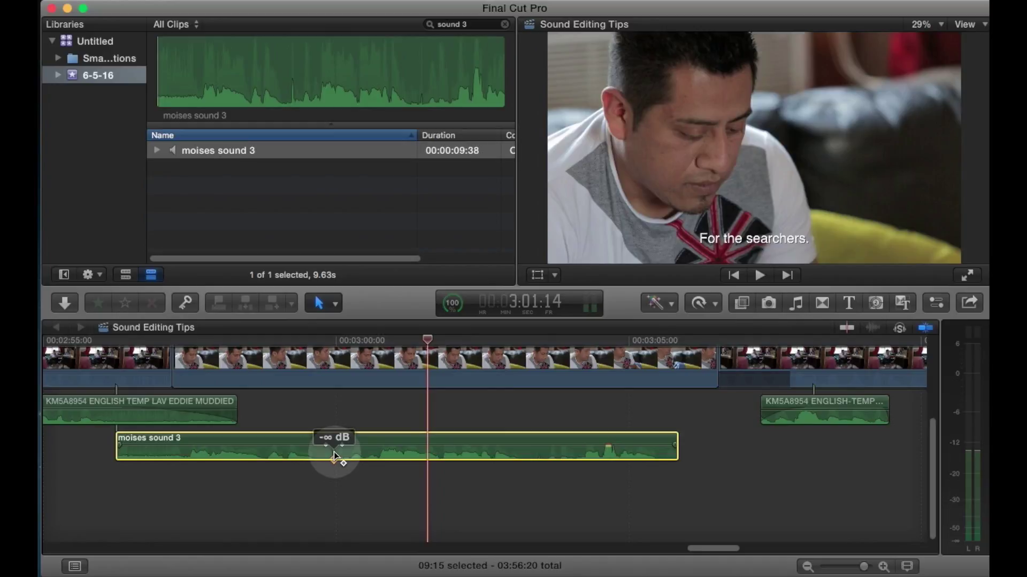
{"action": "left_click_drag", "start_coordinate": [337, 456], "coordinate": [332, 456]}
{"action": "left_click_drag", "start_coordinate": [331, 456], "coordinate": [331, 456]}
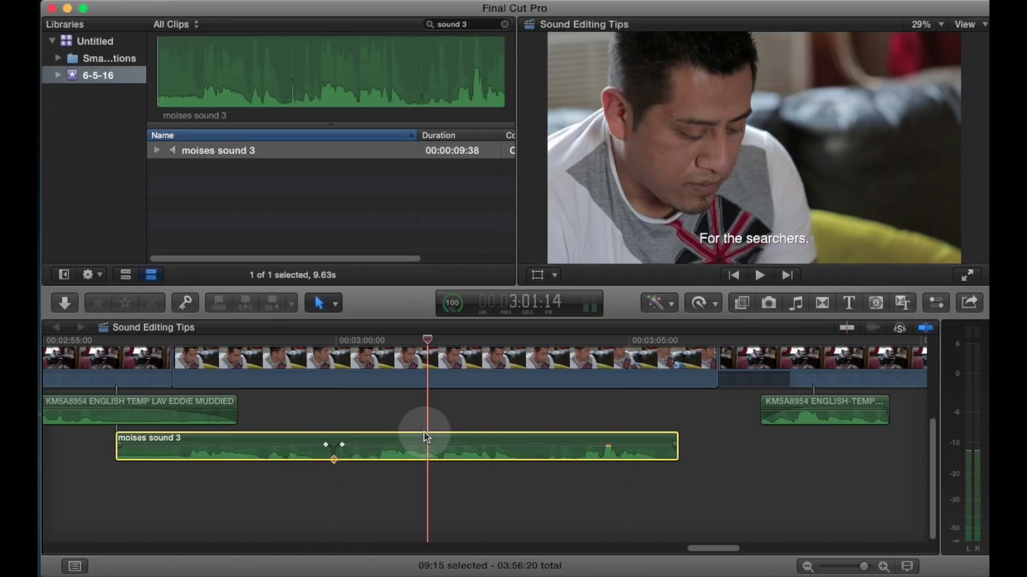
{"action": "left_click", "coordinate": [548, 340]}
{"action": "key", "text": "space"}
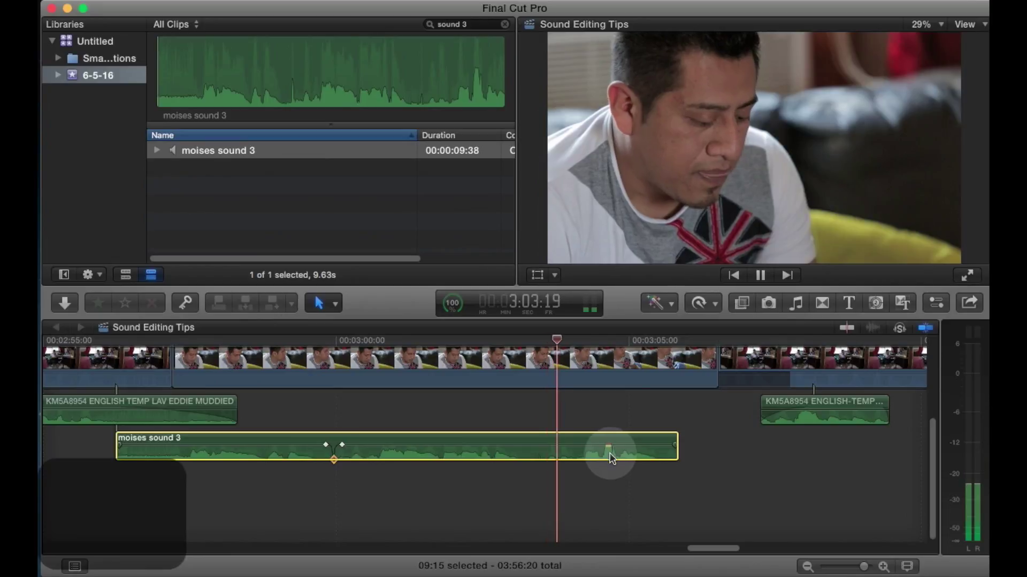
{"action": "key", "text": "space"}
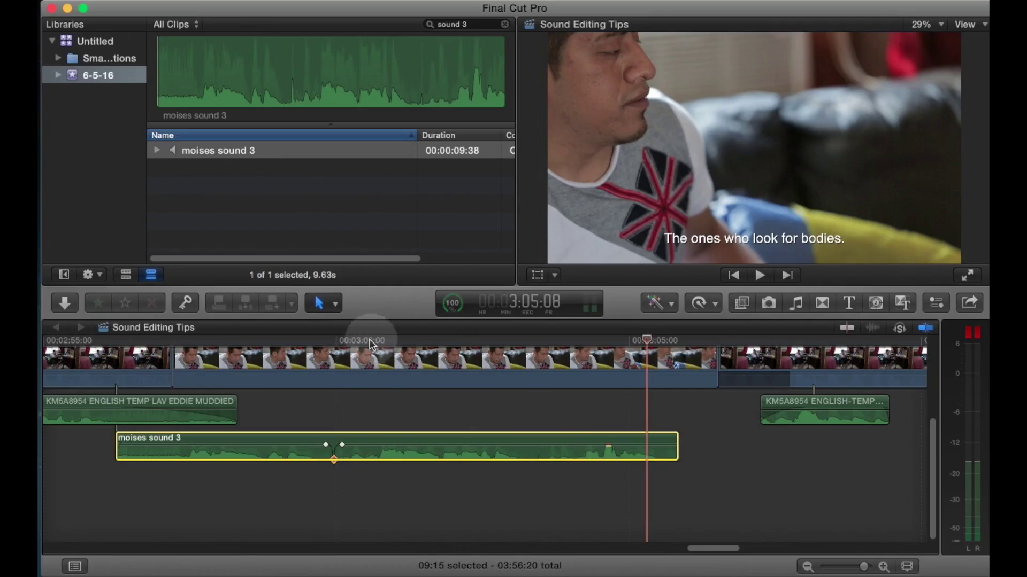
{"action": "left_click", "coordinate": [373, 343]}
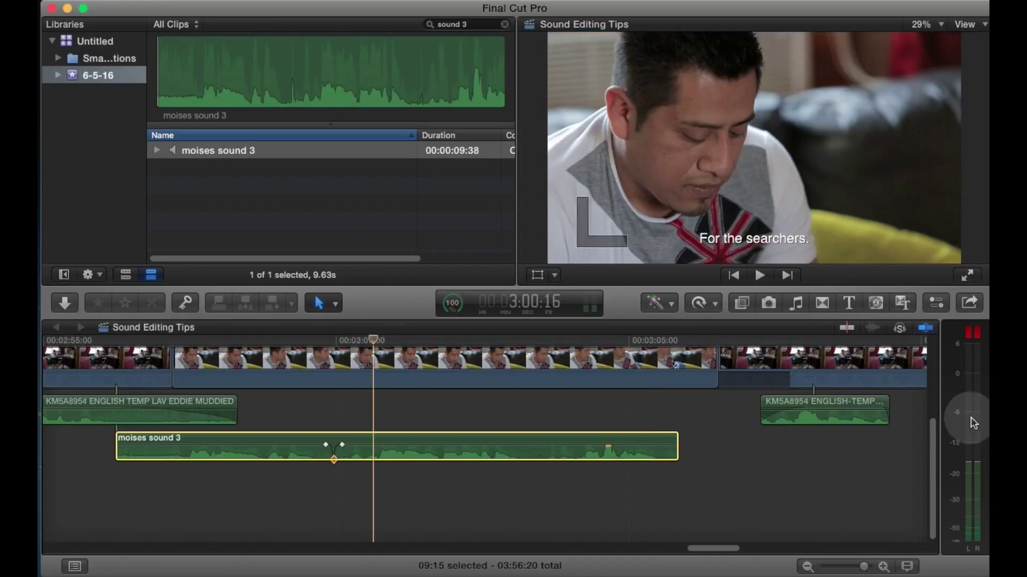
{"action": "key", "text": "space"}
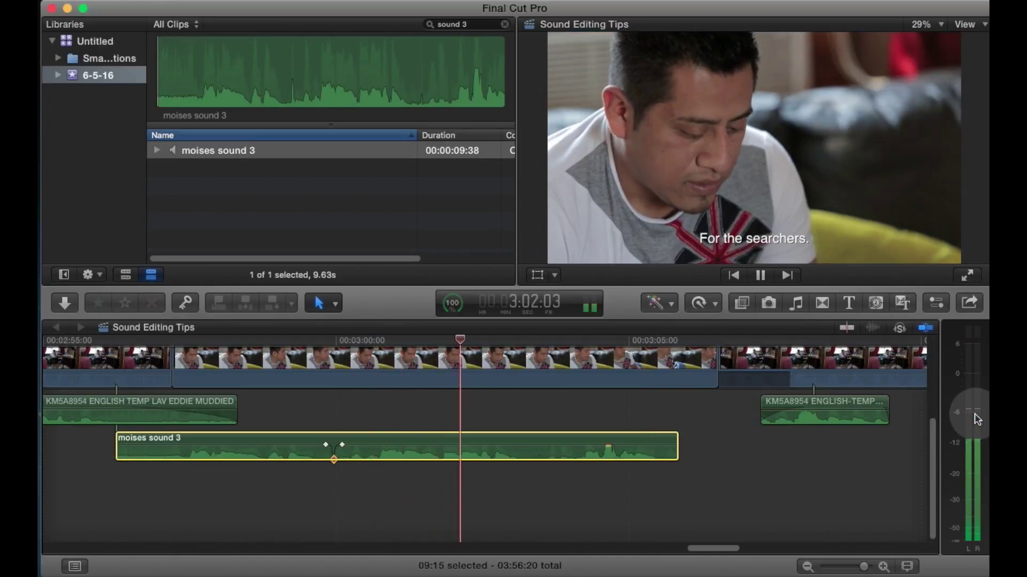
{"action": "key", "text": "space"}
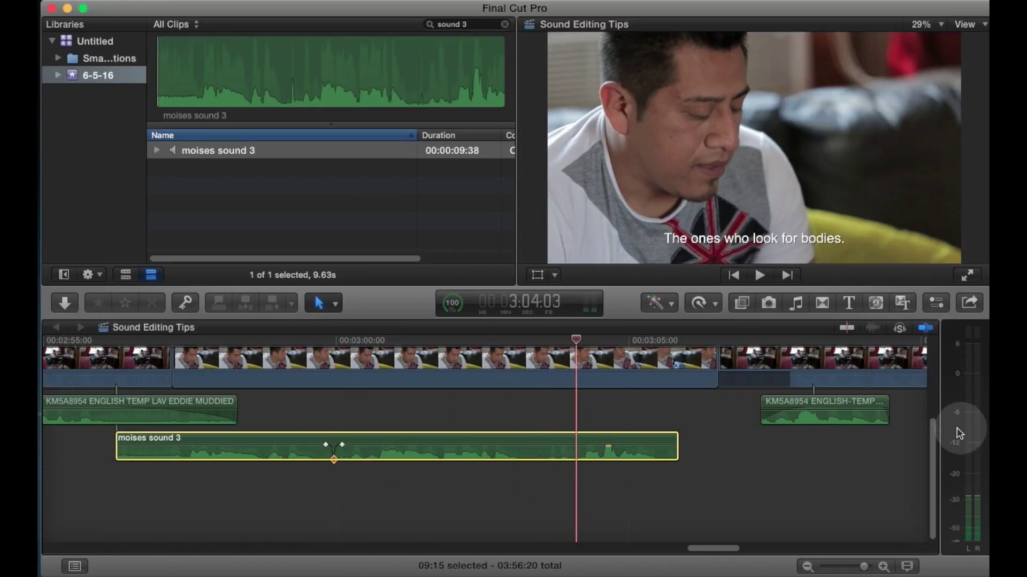
{"action": "mouse_move", "coordinate": [592, 447]}
{"action": "left_mouse_down"}
{"action": "mouse_move", "coordinate": [578, 444]}
{"action": "mouse_move", "coordinate": [582, 459]}
{"action": "left_mouse_up"}
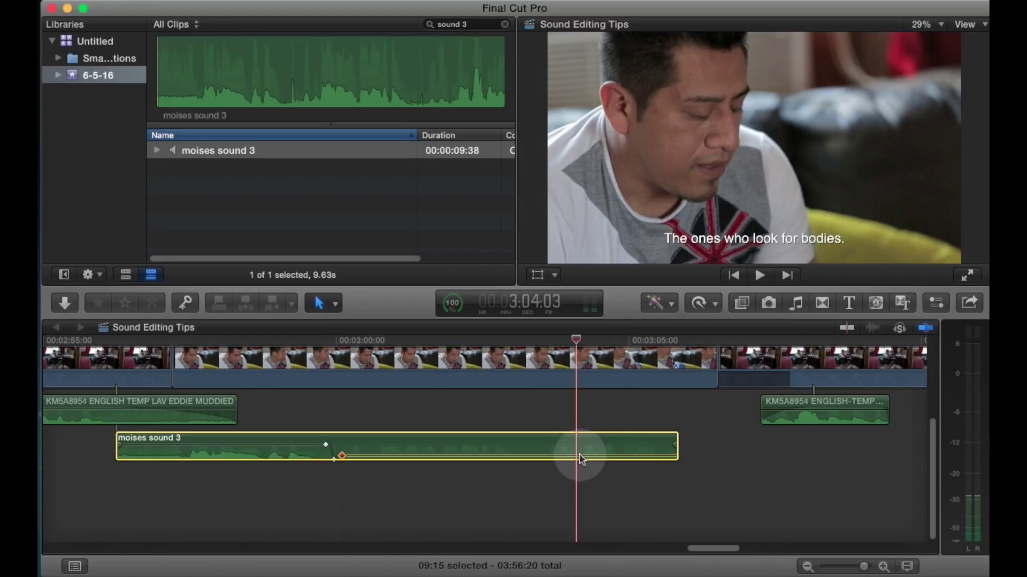
{"action": "key", "text": "super+z"}
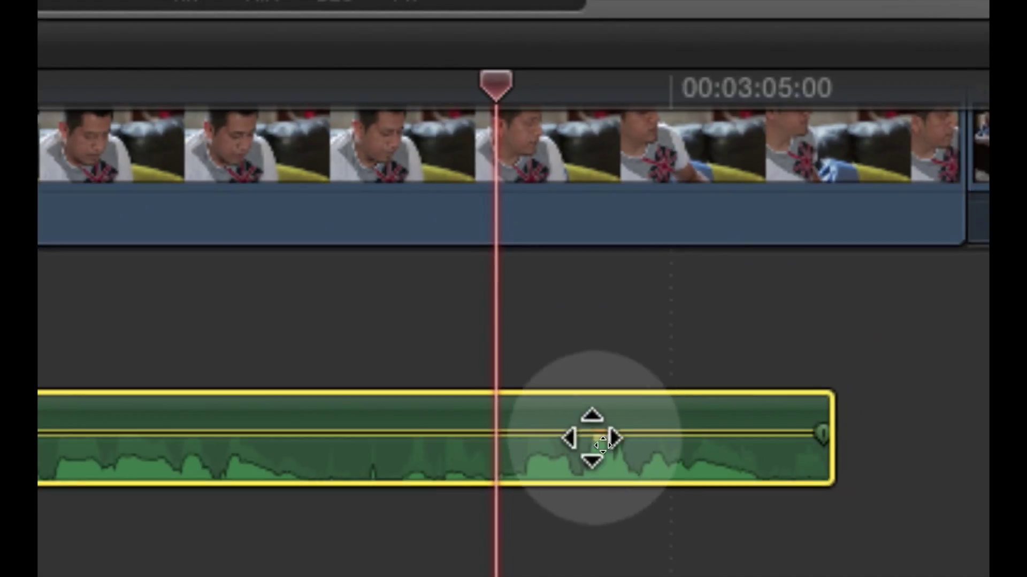
- Add volume keyframes before, at the start of, and after the clipping peak near 3:04
{"action": "left_click_drag", "start_coordinate": [588, 429], "coordinate": [545, 426]}
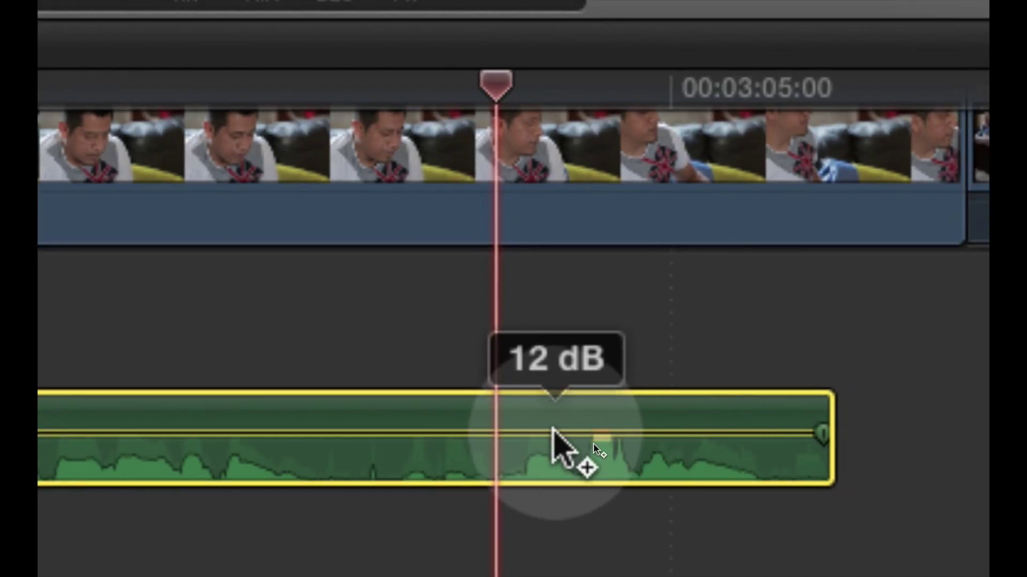
{"action": "left_click", "coordinate": [551, 433], "text": "alt"}
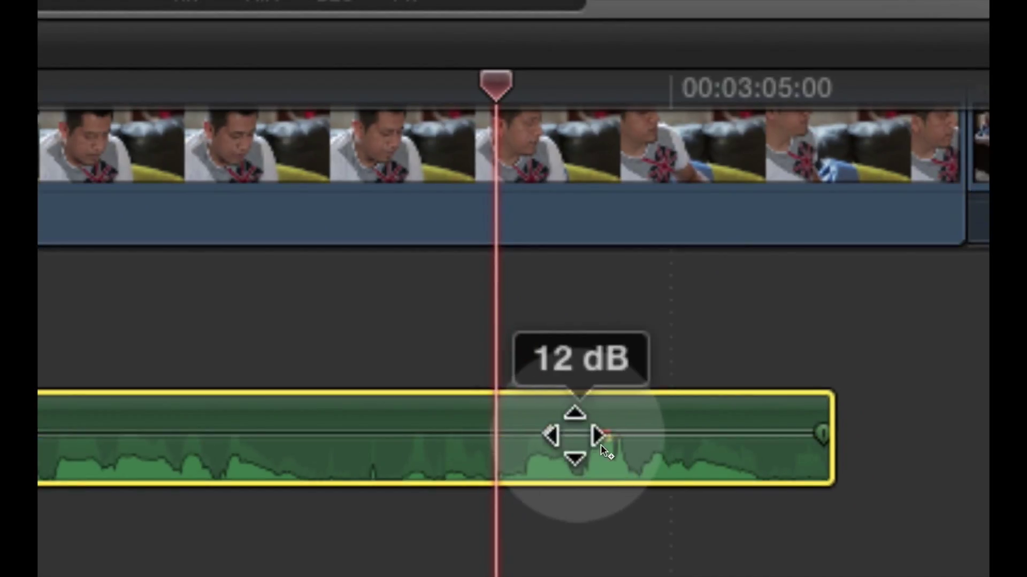
{"action": "left_click", "coordinate": [577, 433], "text": "alt"}
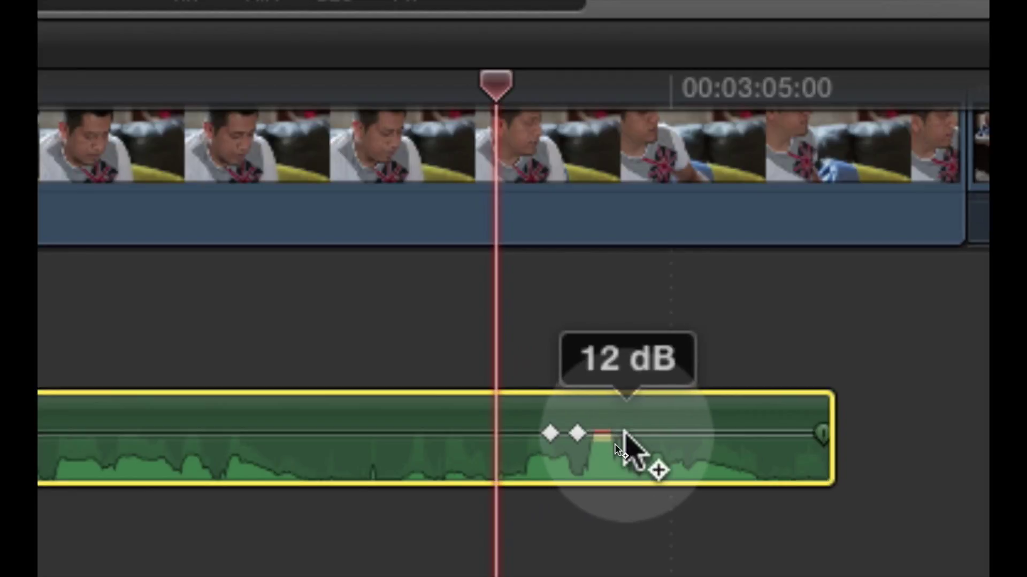
{"action": "left_click", "coordinate": [626, 434], "text": "alt"}
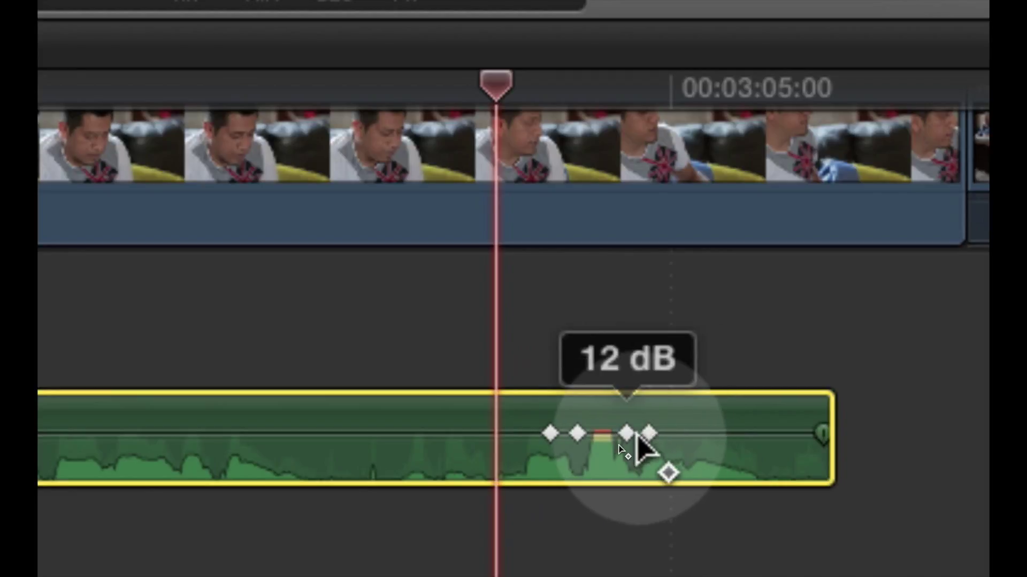
- Fine-tune the timing of the keyframes around the clipping peak
{"action": "left_click", "coordinate": [579, 433]}
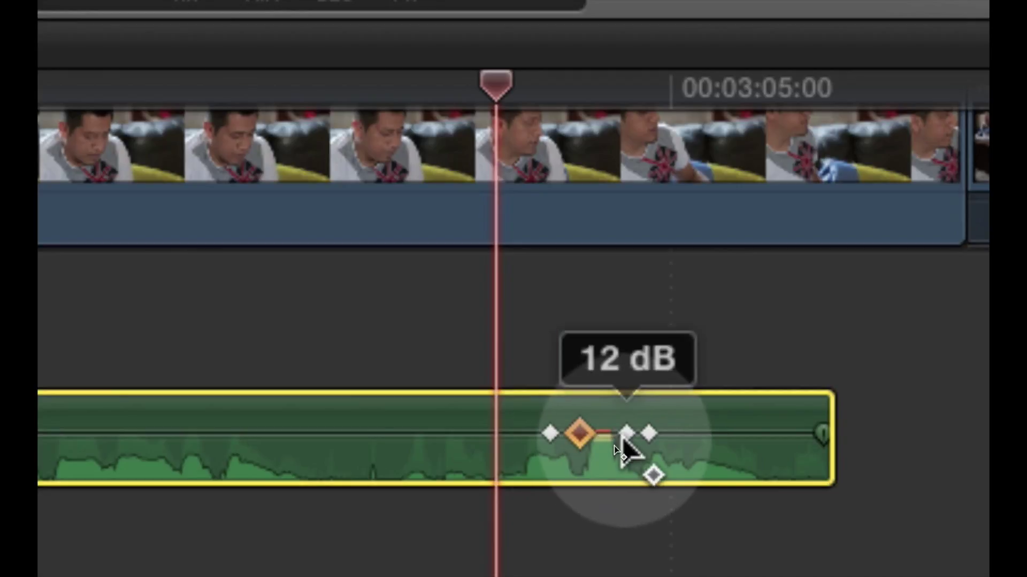
{"action": "left_click", "coordinate": [627, 435]}
{"action": "left_click_drag", "start_coordinate": [617, 445], "coordinate": [614, 446]}
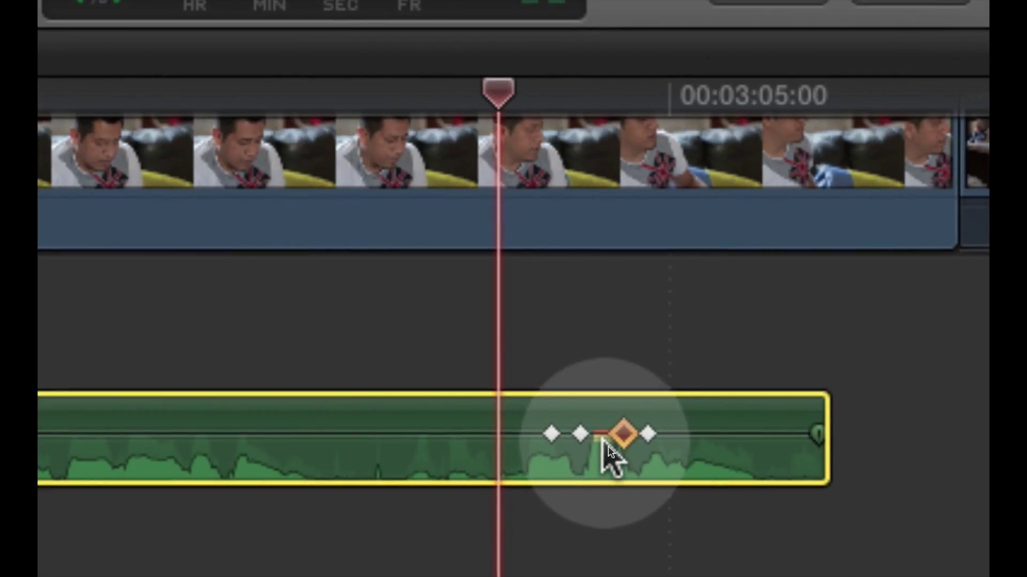
{"action": "left_click", "coordinate": [552, 435]}
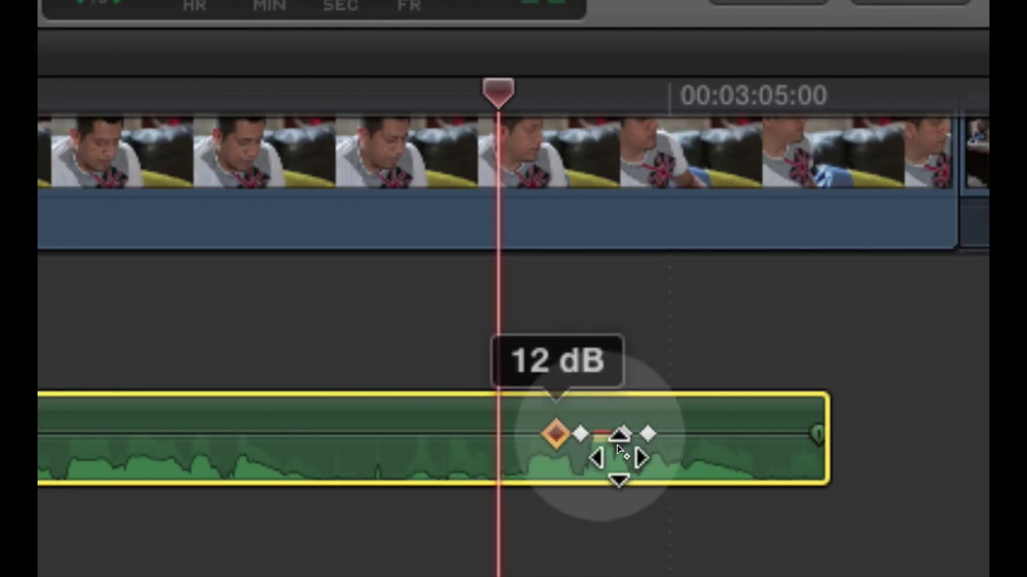
{"action": "left_click", "coordinate": [648, 434]}
{"action": "left_click", "coordinate": [648, 436]}
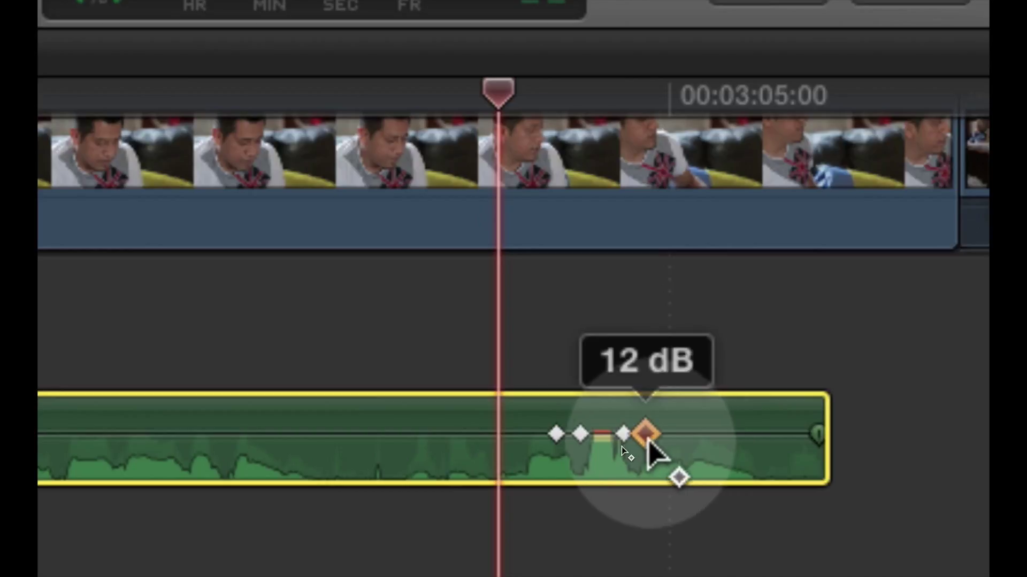
{"action": "left_click", "coordinate": [623, 434]}
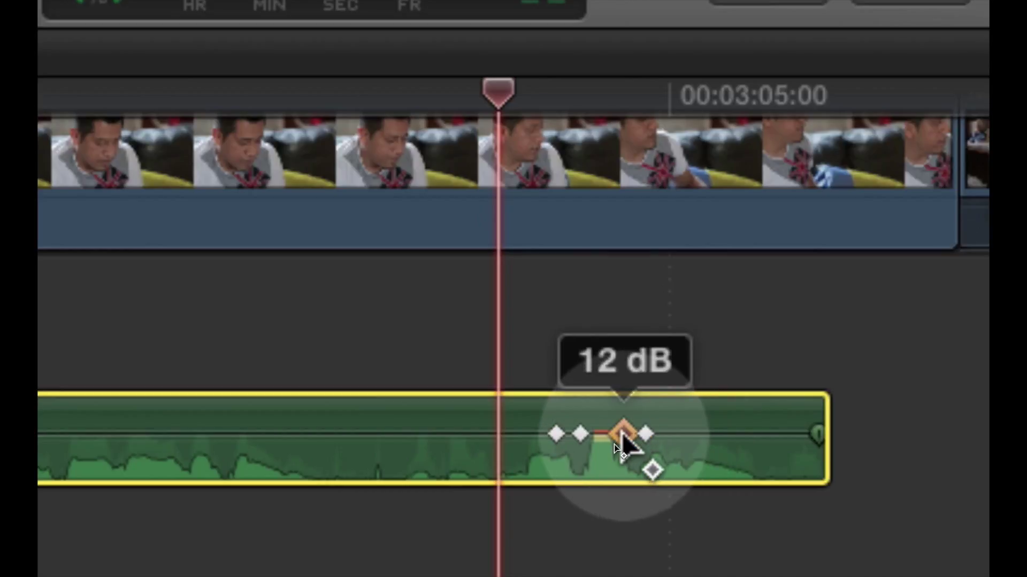
{"action": "left_click_drag", "start_coordinate": [621, 435], "coordinate": [583, 437]}
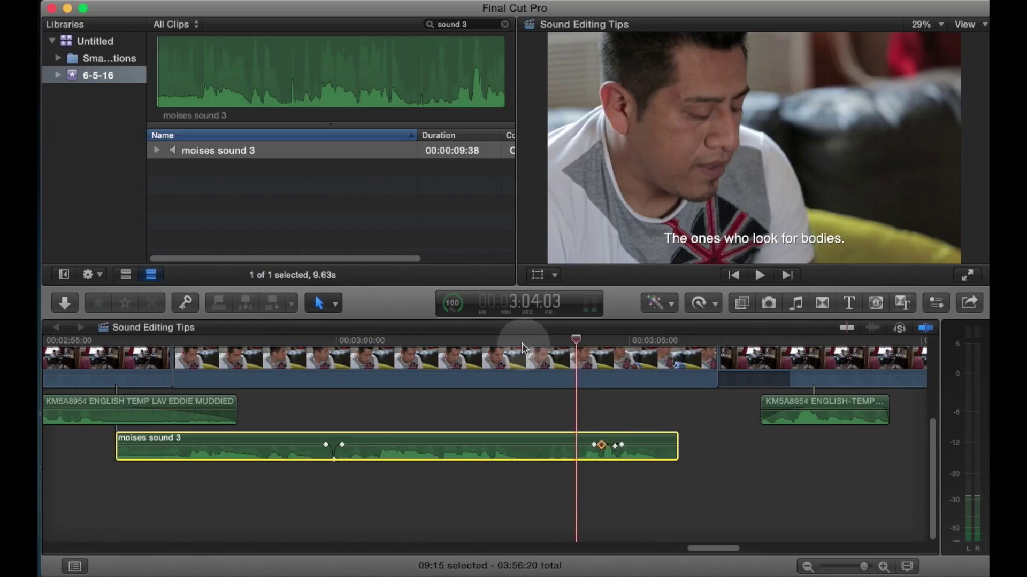
{"action": "left_click", "coordinate": [326, 96]}
- Lower the volume after the 10 dB keyframe to 5 dB and play the peak section back
{"action": "key", "text": "space"}
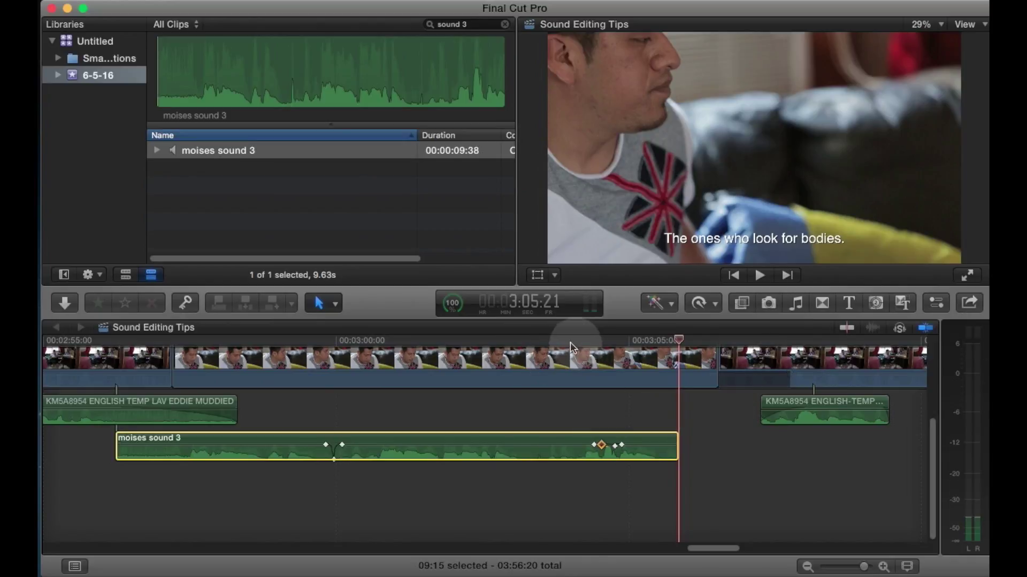
{"action": "left_click", "coordinate": [534, 339]}
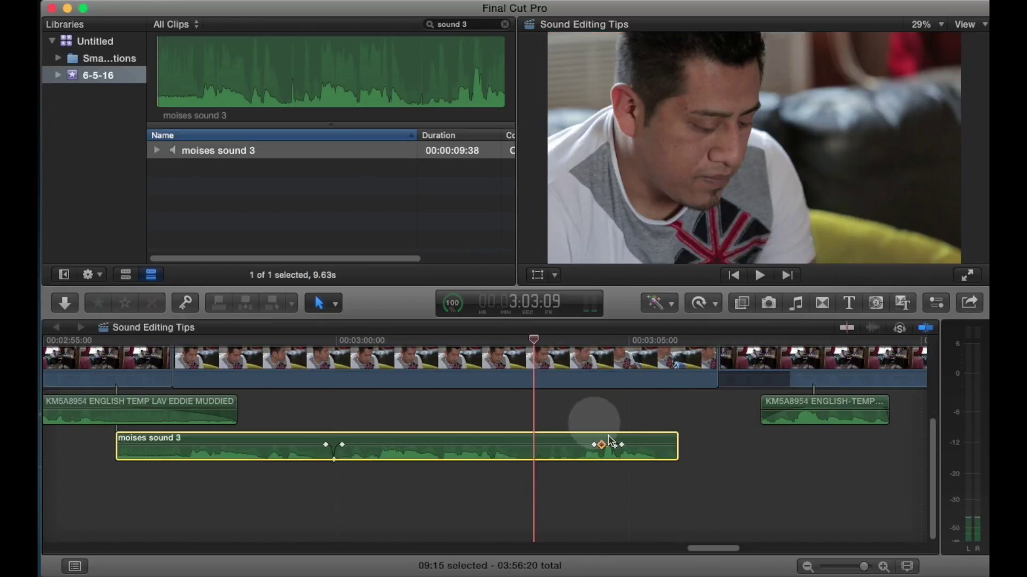
{"action": "mouse_move", "coordinate": [610, 440]}
{"action": "left_mouse_down"}
{"action": "mouse_move", "coordinate": [615, 450]}
{"action": "mouse_move", "coordinate": [604, 452]}
{"action": "mouse_move", "coordinate": [615, 445]}
{"action": "left_mouse_up"}
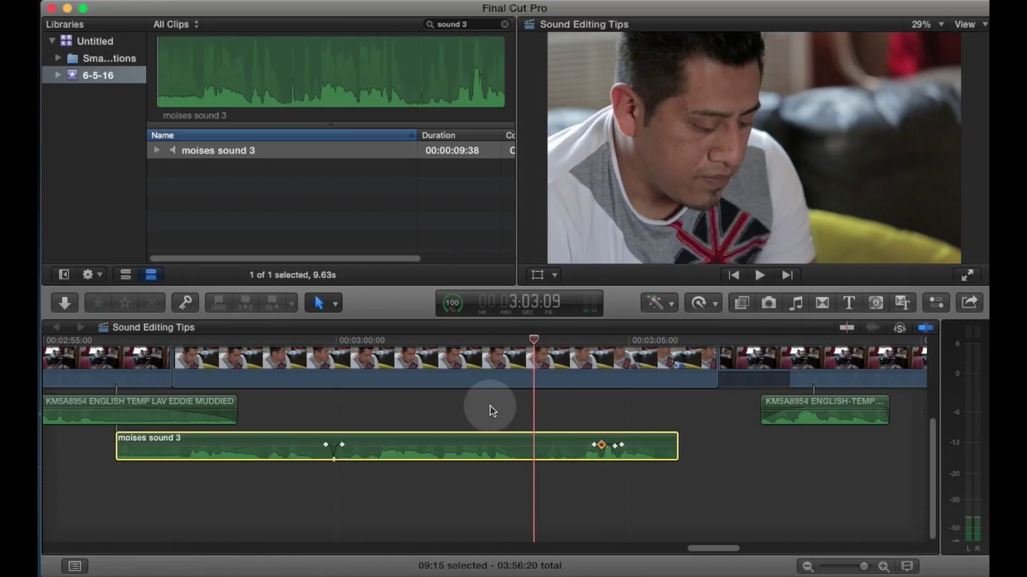
{"action": "key", "text": "space"}
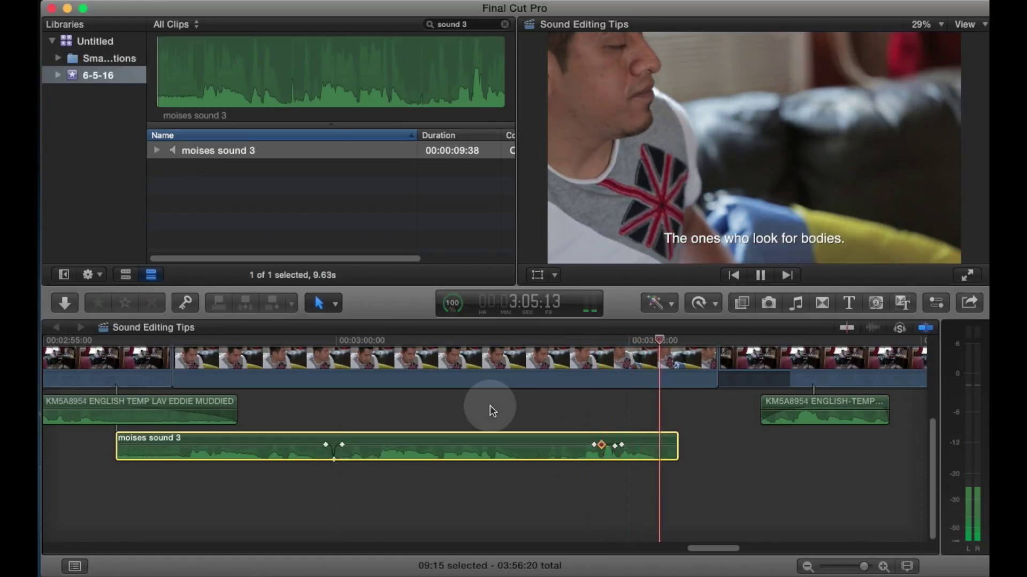
{"action": "key", "text": "space"}
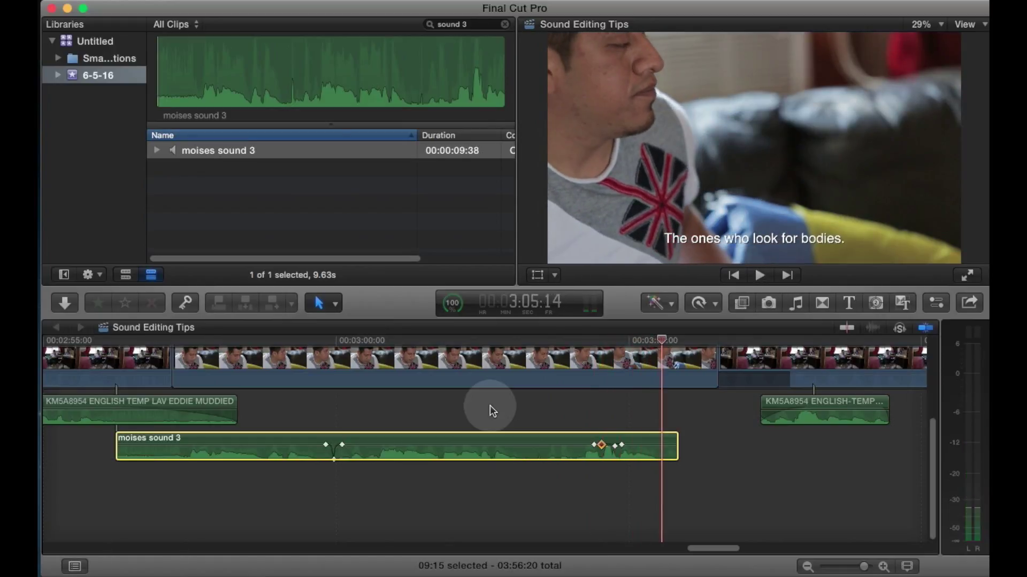